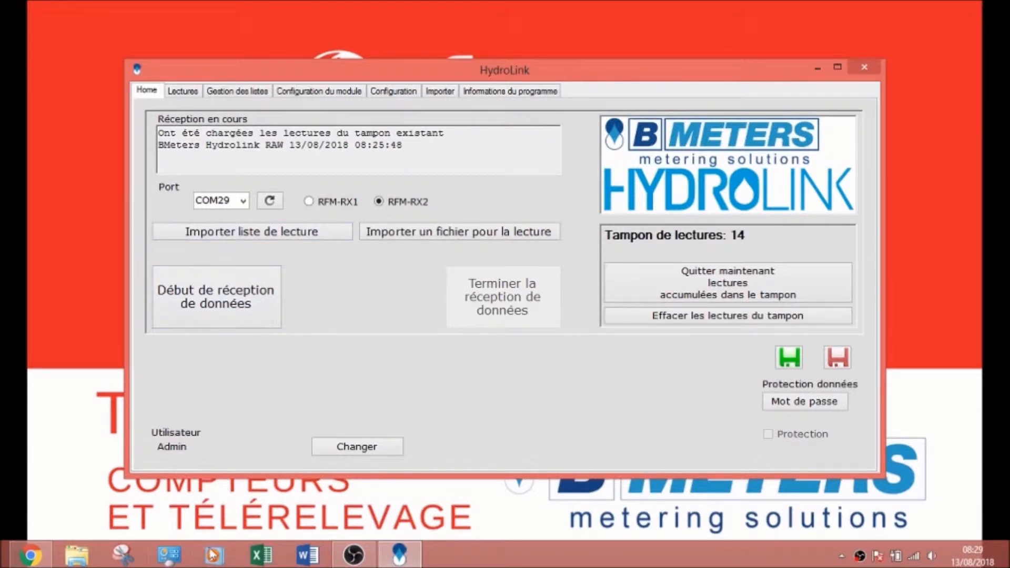
Search the Control Panel for "gesti", open the Device Manager and locate the BMeters RFM-RX2 receiver's COM port
right_click(177, 563)
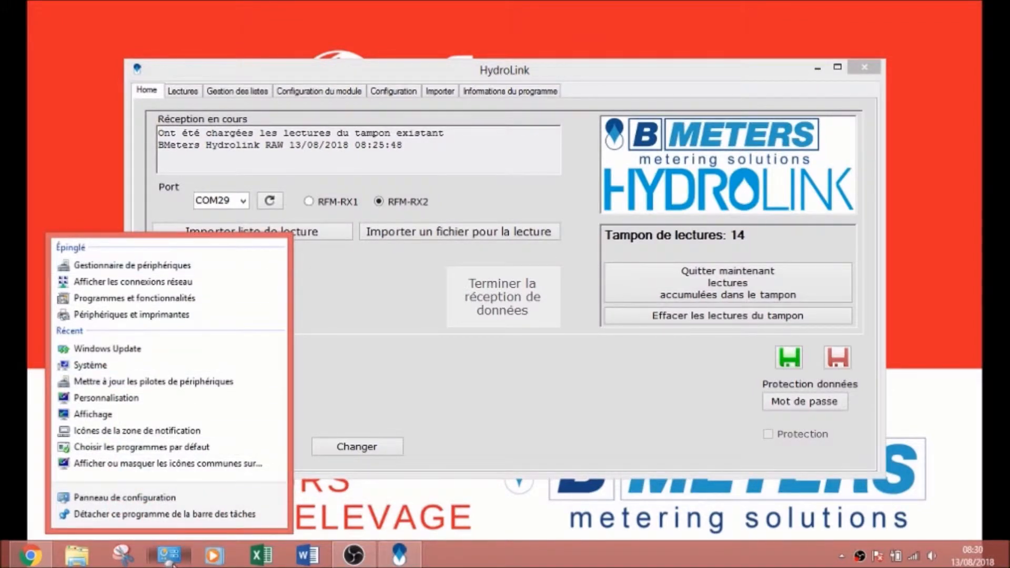
left_click(149, 497)
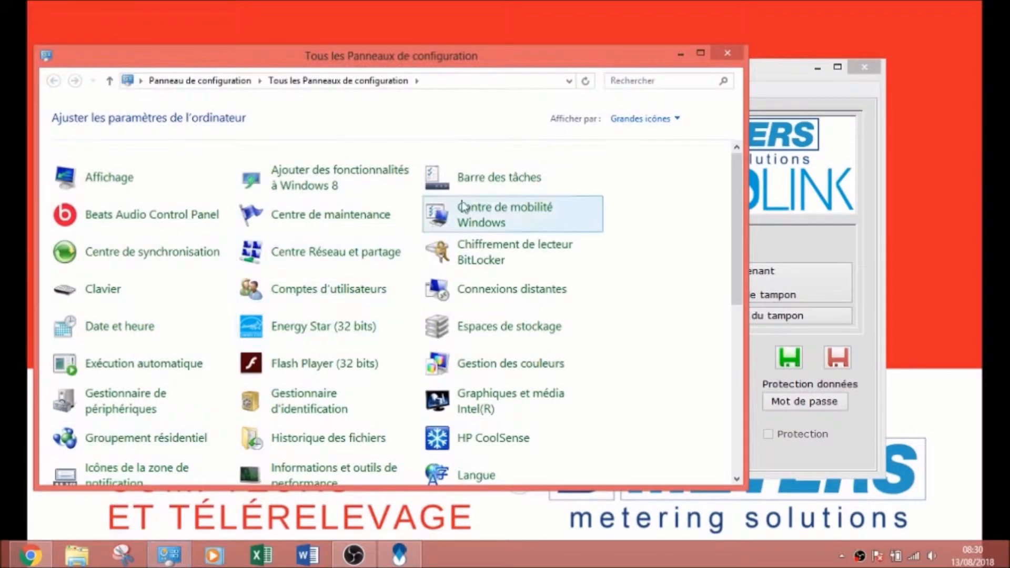
left_click(632, 81)
type("gesti")
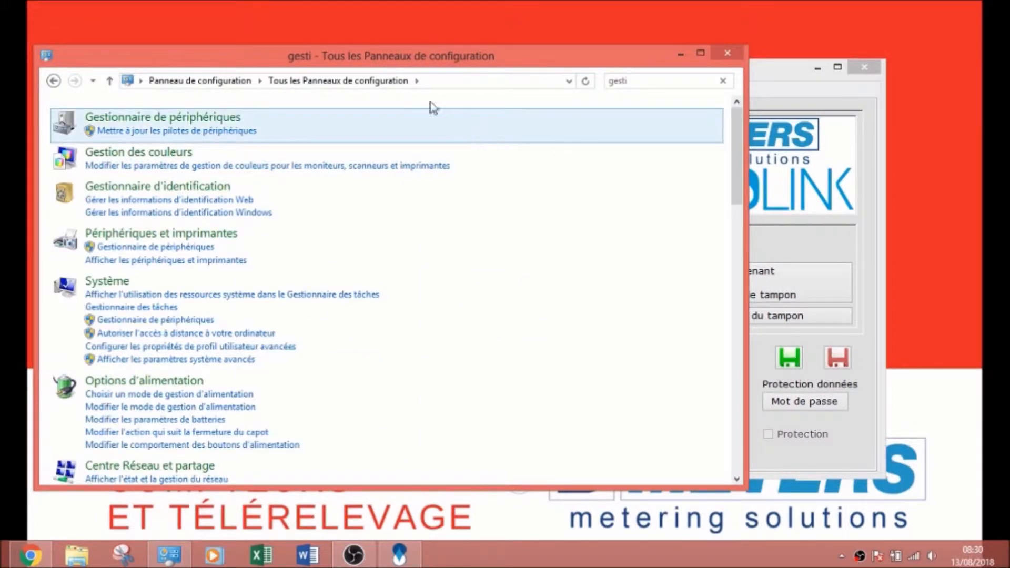
left_click(215, 122)
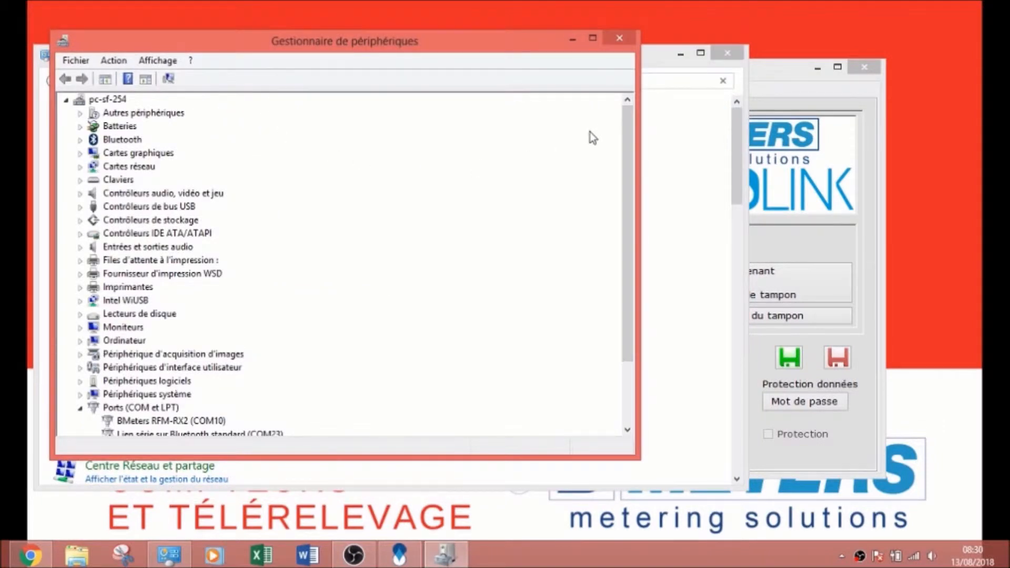
left_click_drag(631, 123, 609, 199)
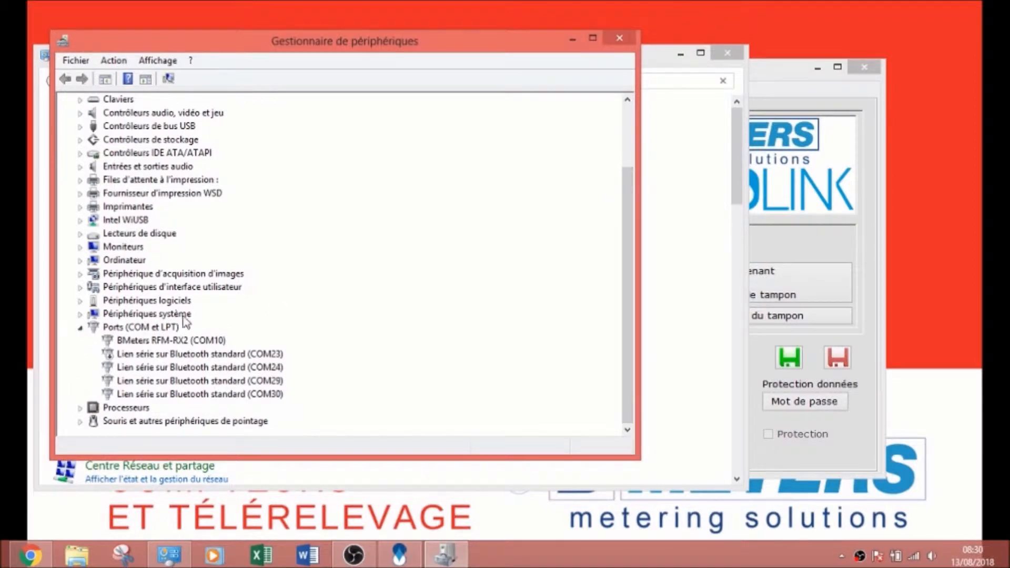
left_click(124, 342)
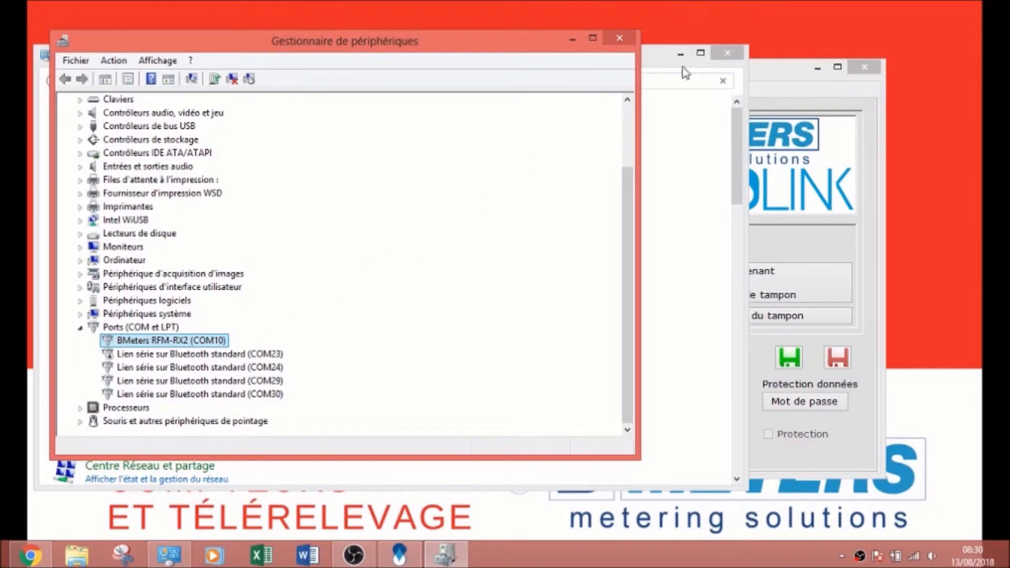
Return to HydroLink and set the receiver's port to COM10
left_click(787, 71)
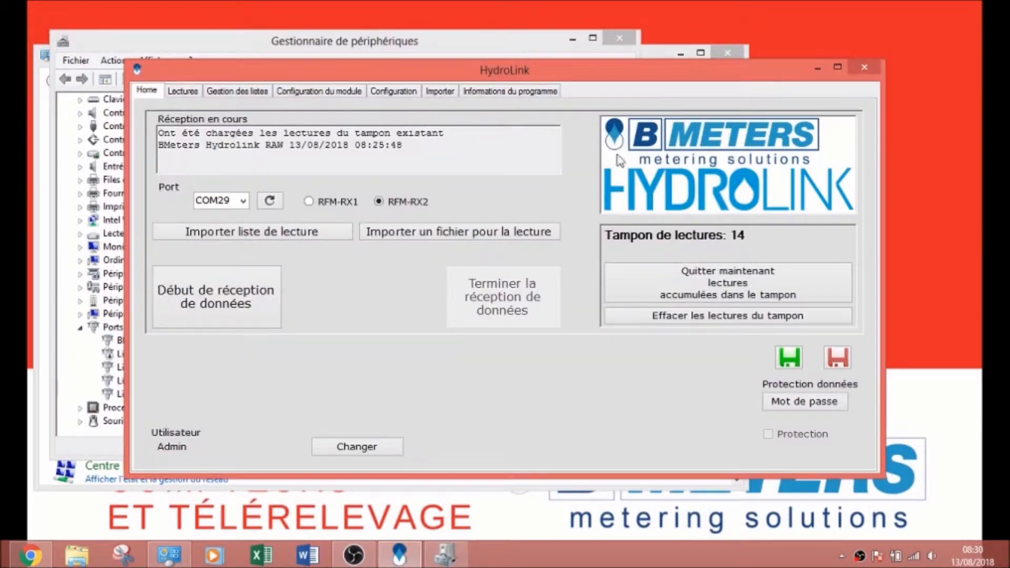
left_click(243, 201)
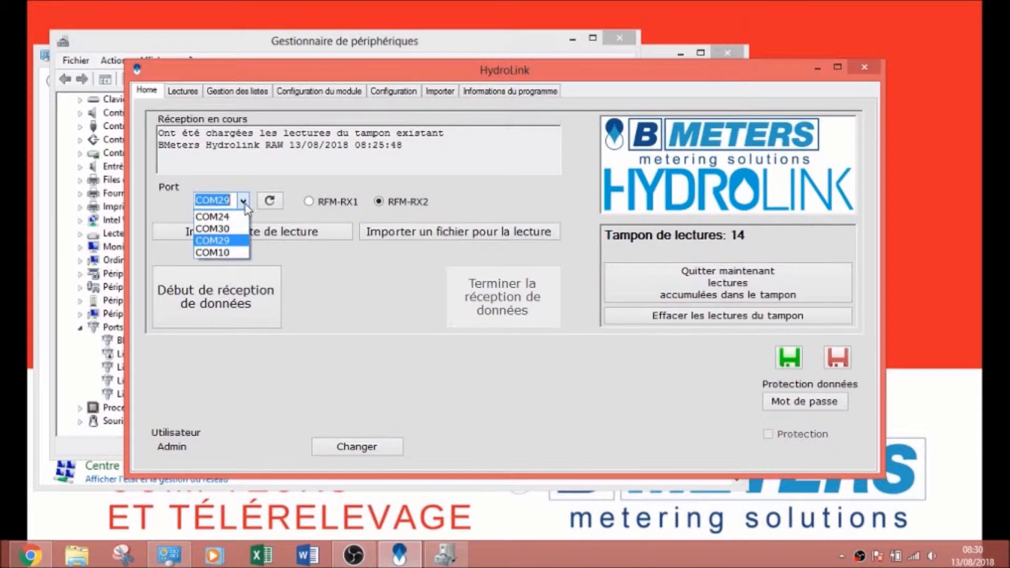
left_click(226, 253)
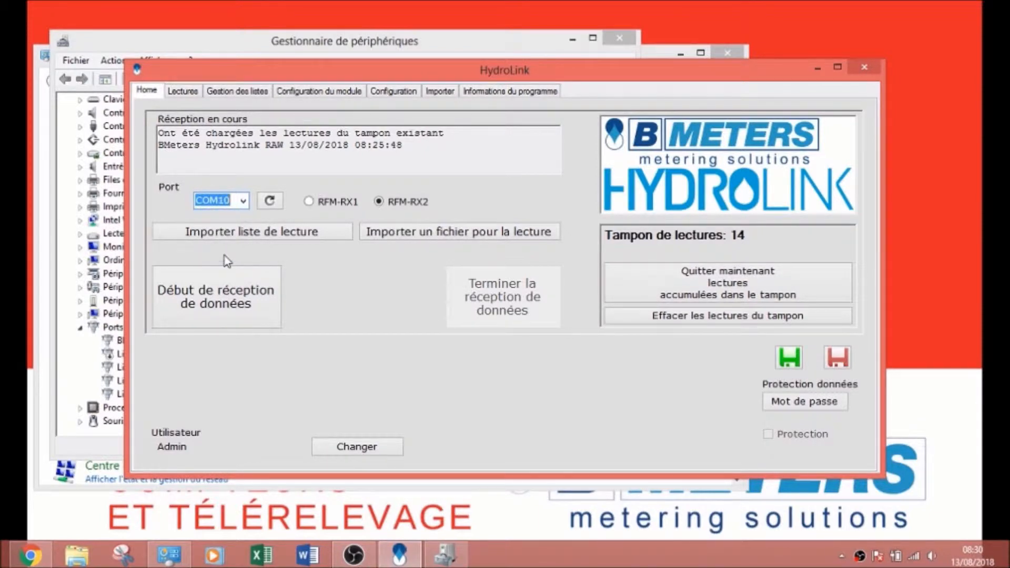
Start data reception and delete the readings stored in the buffer
left_click(244, 302)
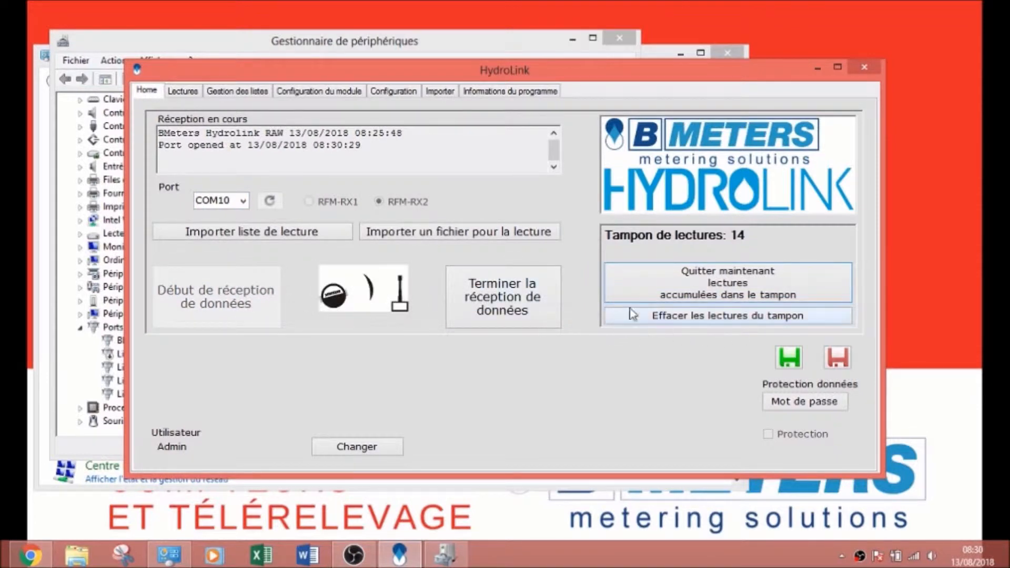
left_click(689, 316)
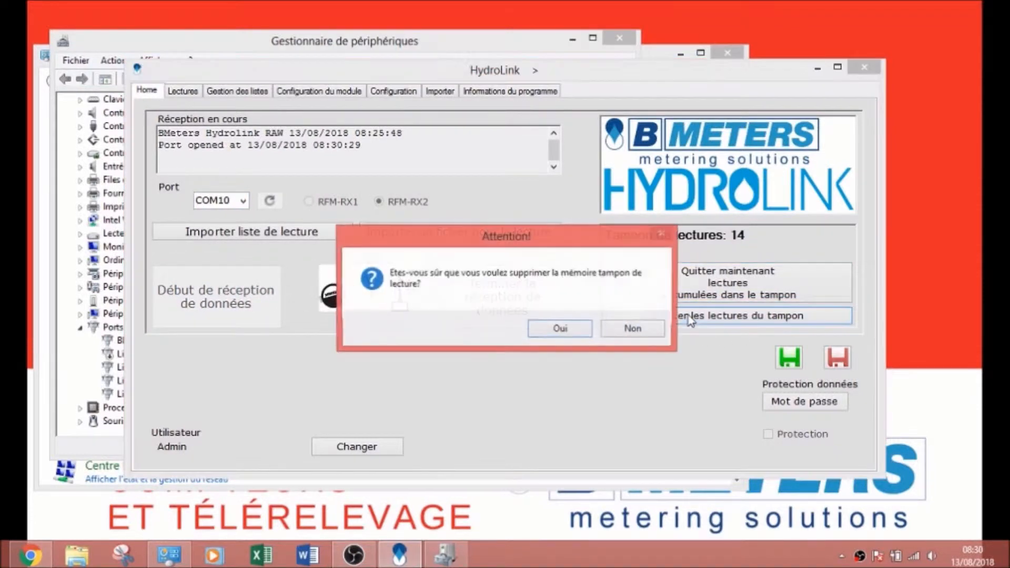
left_click(561, 329)
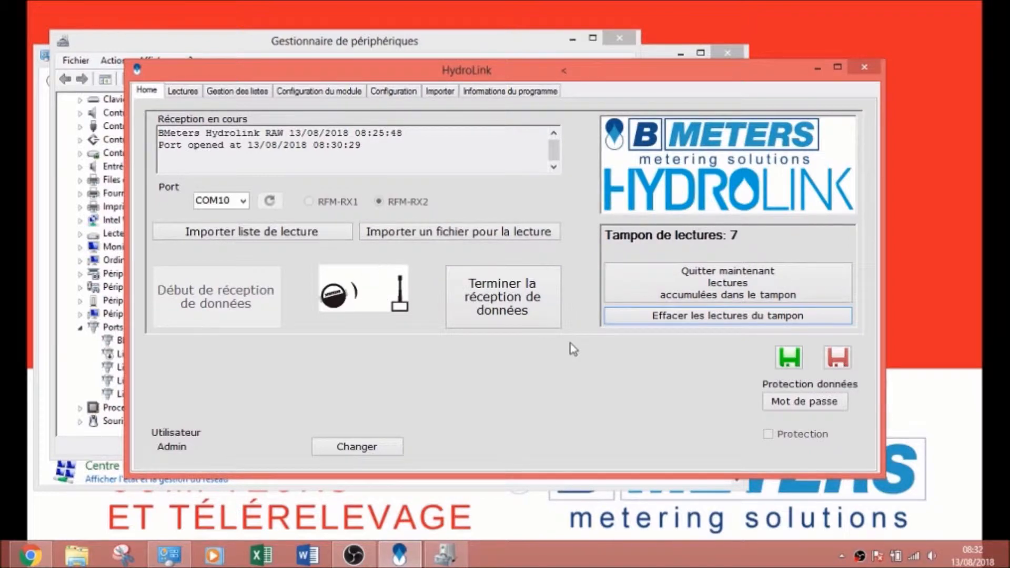
Go to the module configuration and select TXE1.1 OMS as the module mode
left_click(413, 98)
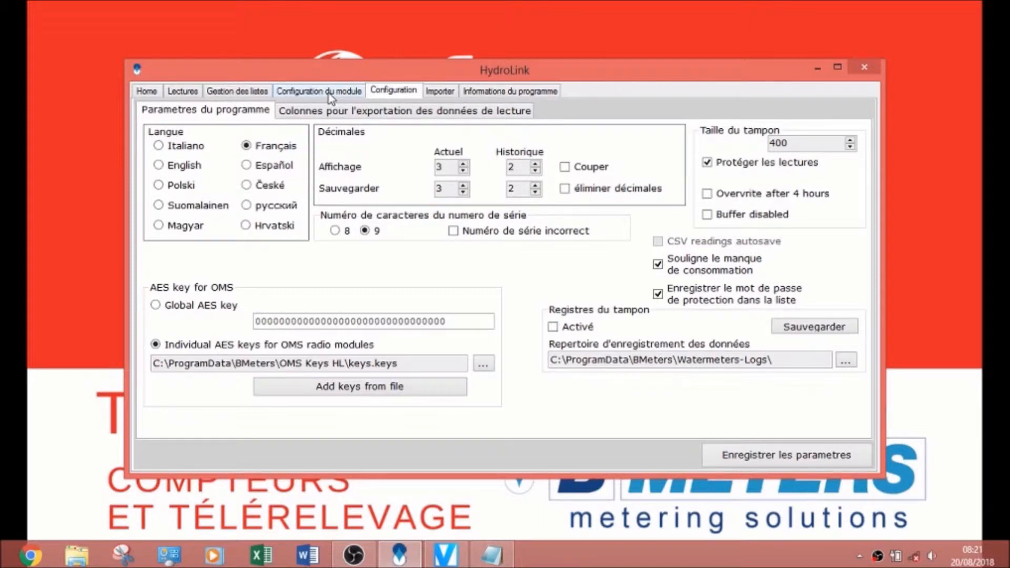
left_click(299, 93)
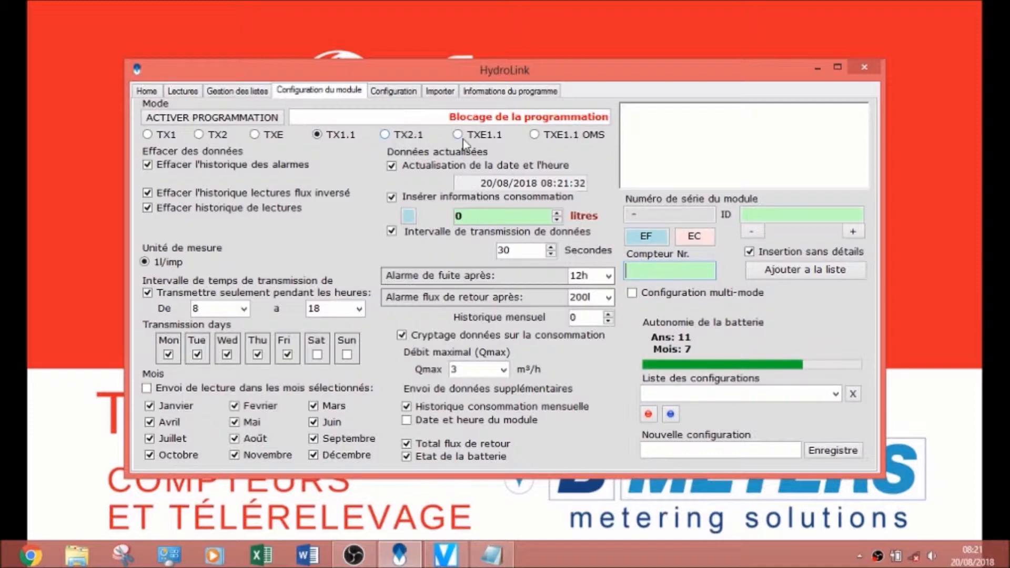
left_click(556, 138)
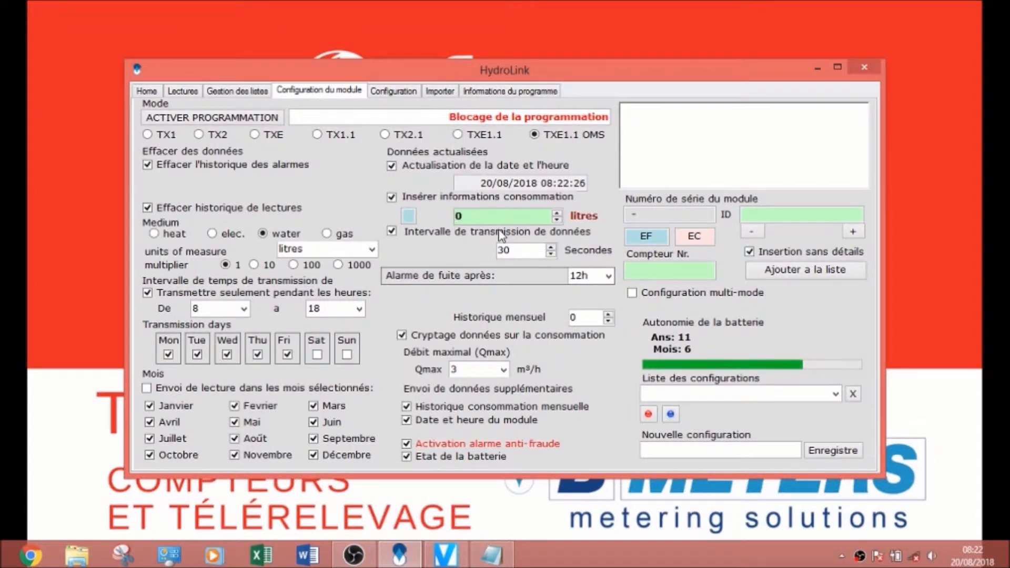
Set the consumption value to 33 litres and the data transmission interval to 1000 seconds
left_click(559, 212)
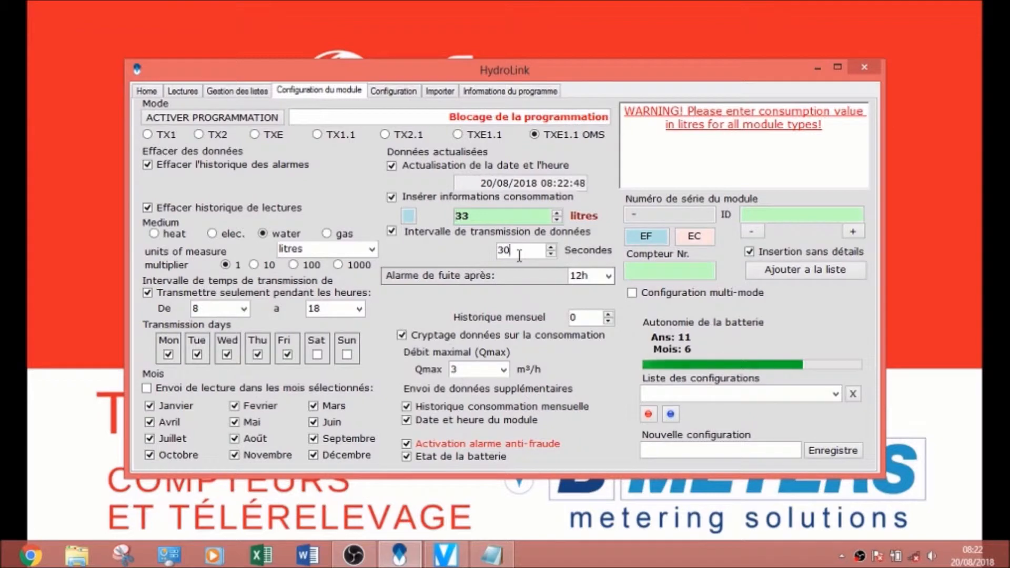
key("BackSpace")
type("40")
key("Delete")
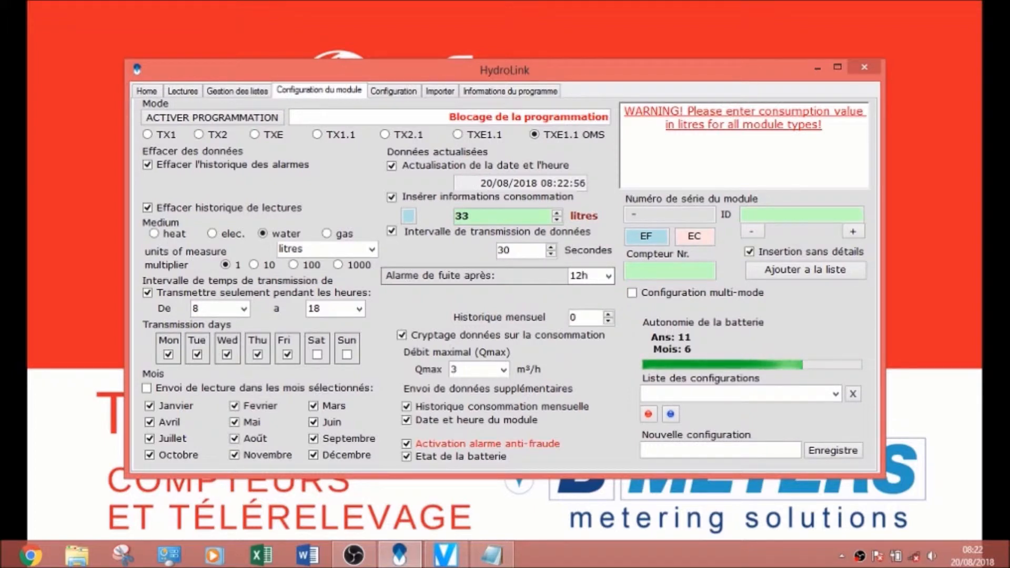
type("000")
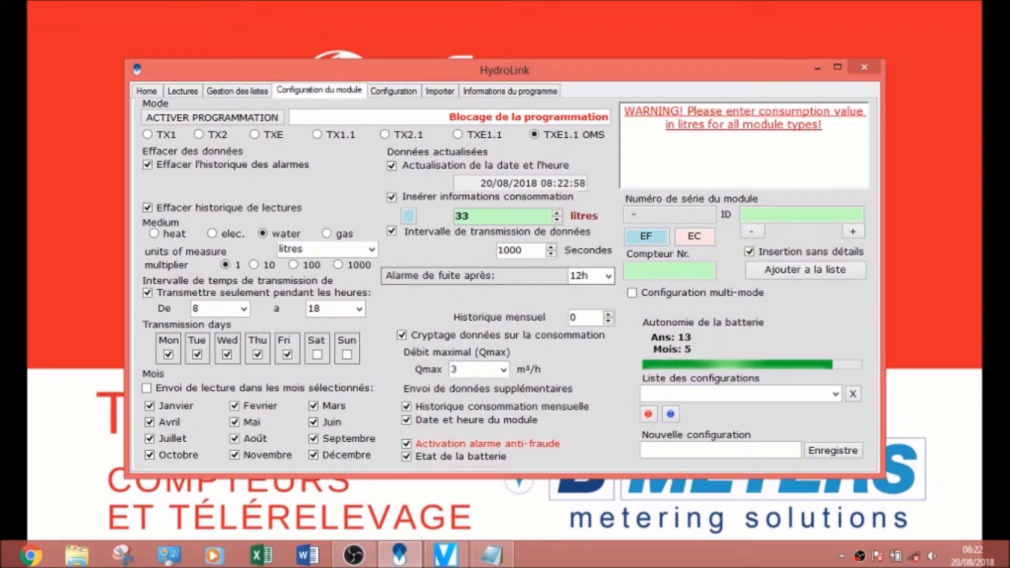
Set the data transmission interval to 60 seconds
left_click_drag(526, 251, 473, 259)
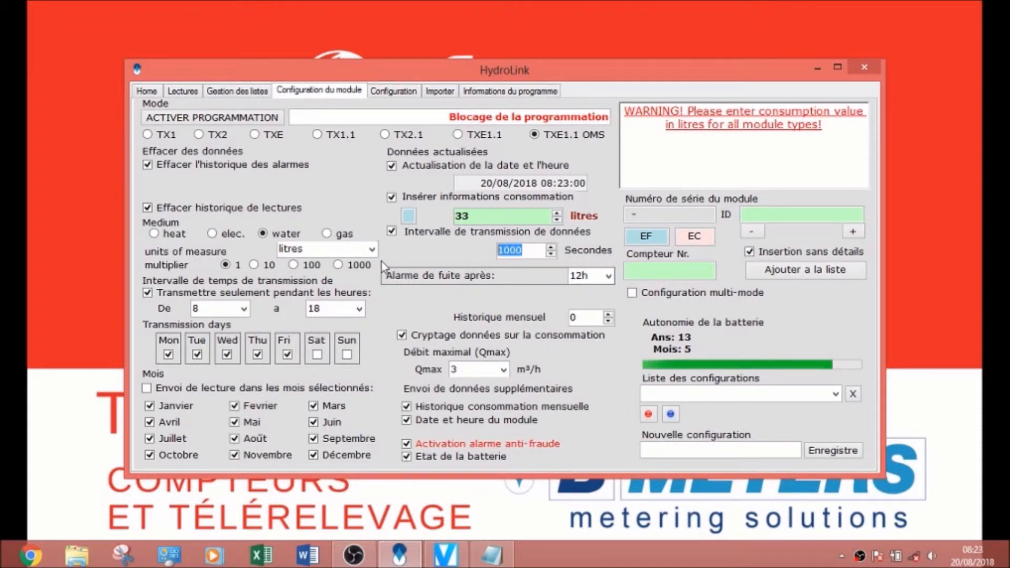
type("30")
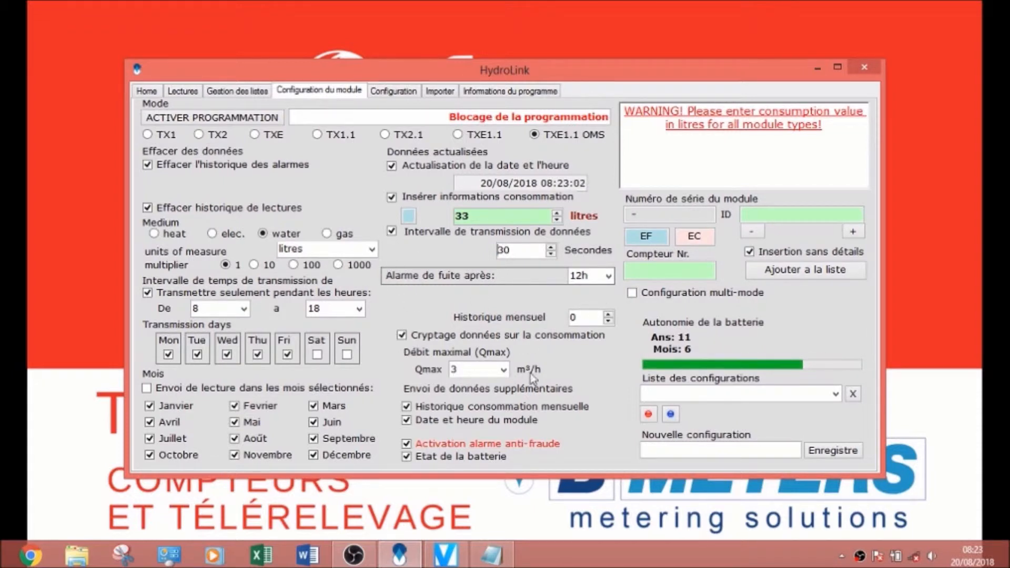
double_click(552, 247)
left_click_drag(554, 248, 554, 248)
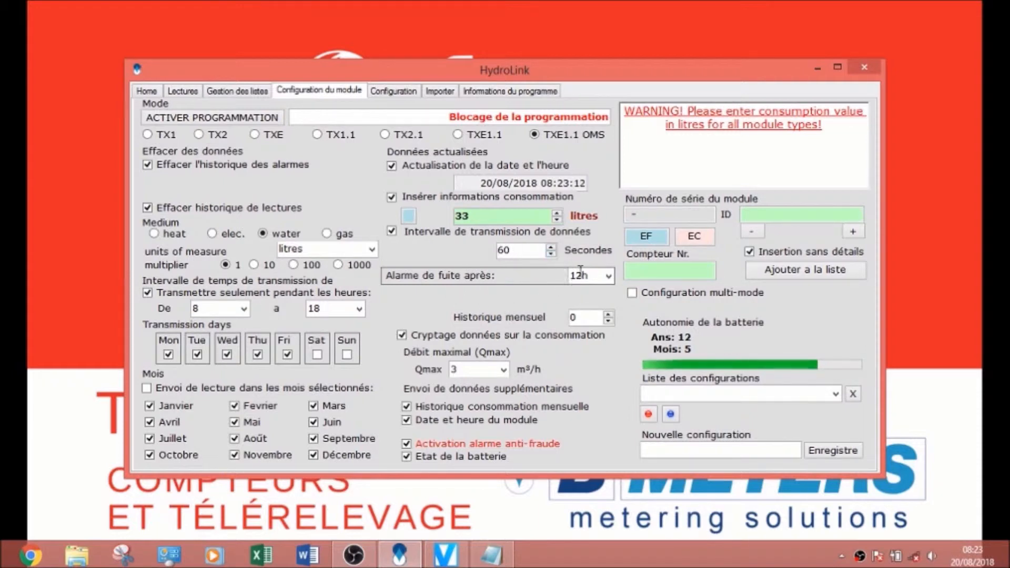
Review the available leak alarm delays and maximum flow (Qmax) values without changing them
left_click(608, 276)
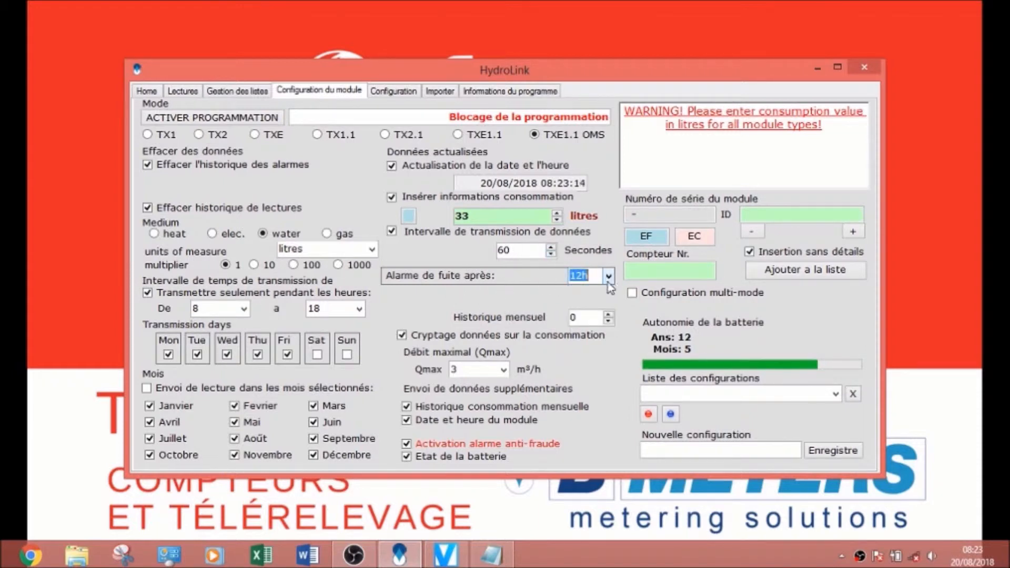
left_click(610, 274)
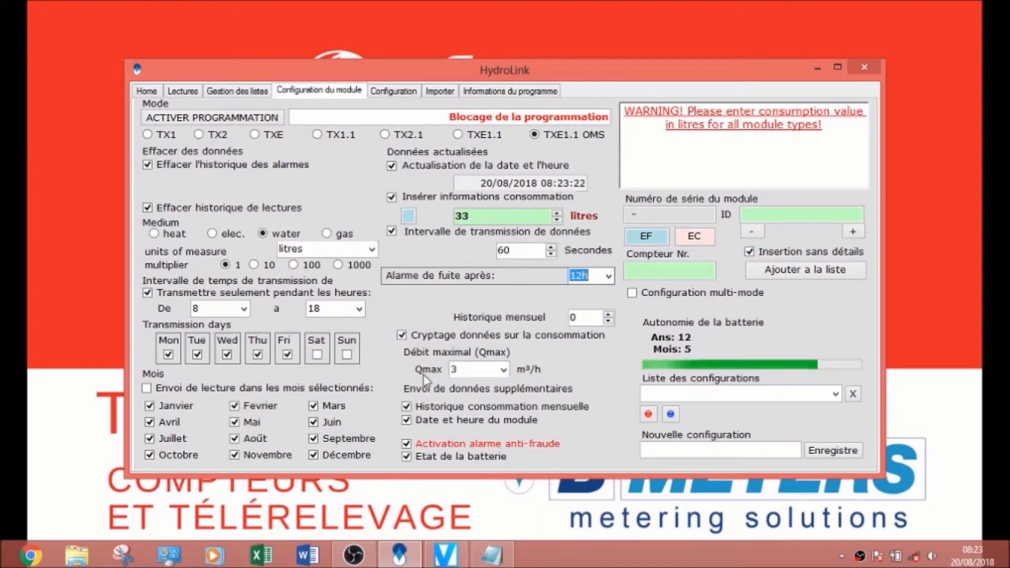
left_click(506, 369)
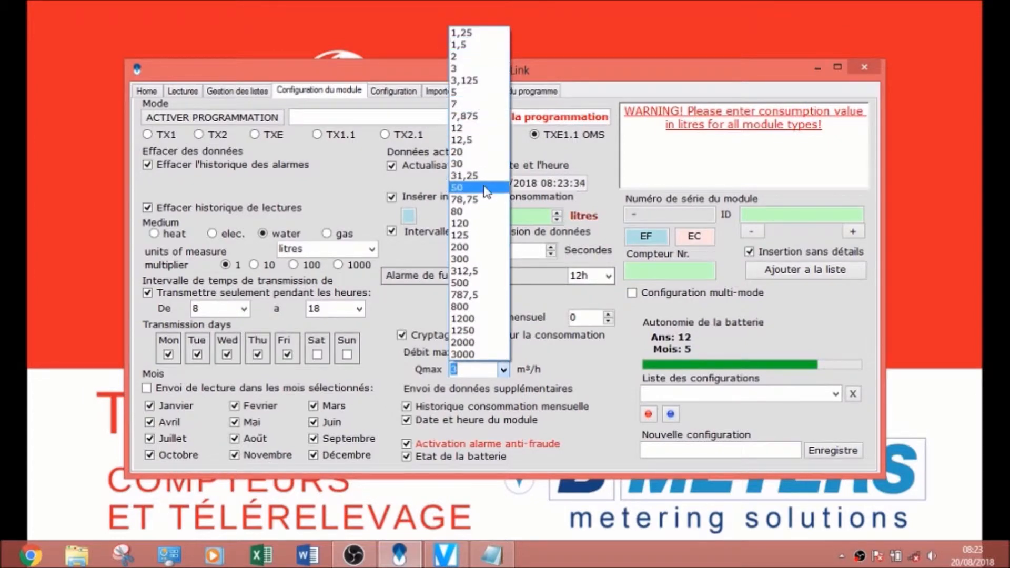
left_click(550, 355)
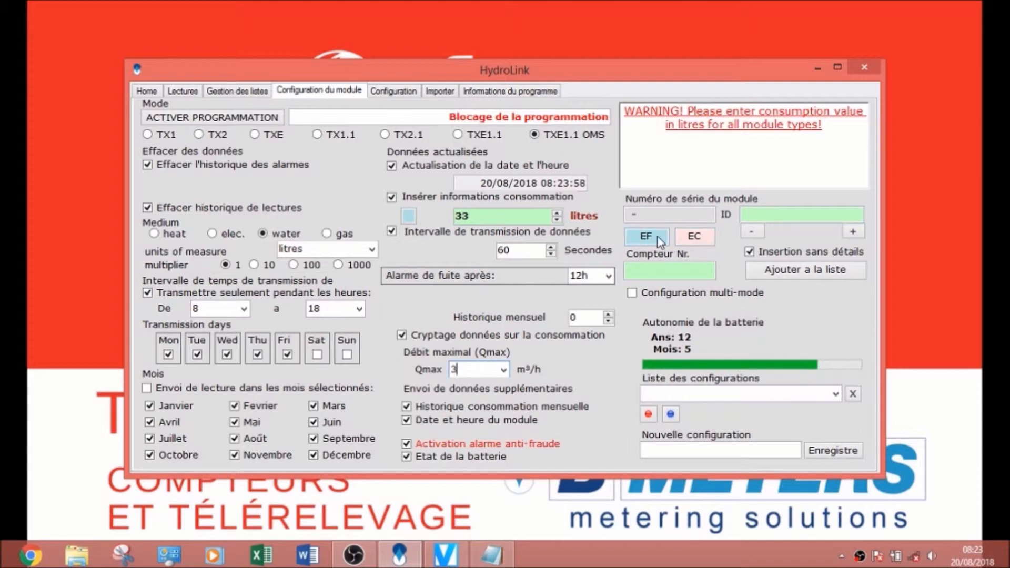
Mark the meter as hot water (EC), enter the ID "Appartement 1" and meter number 18320313, and add it to the list
left_click(694, 238)
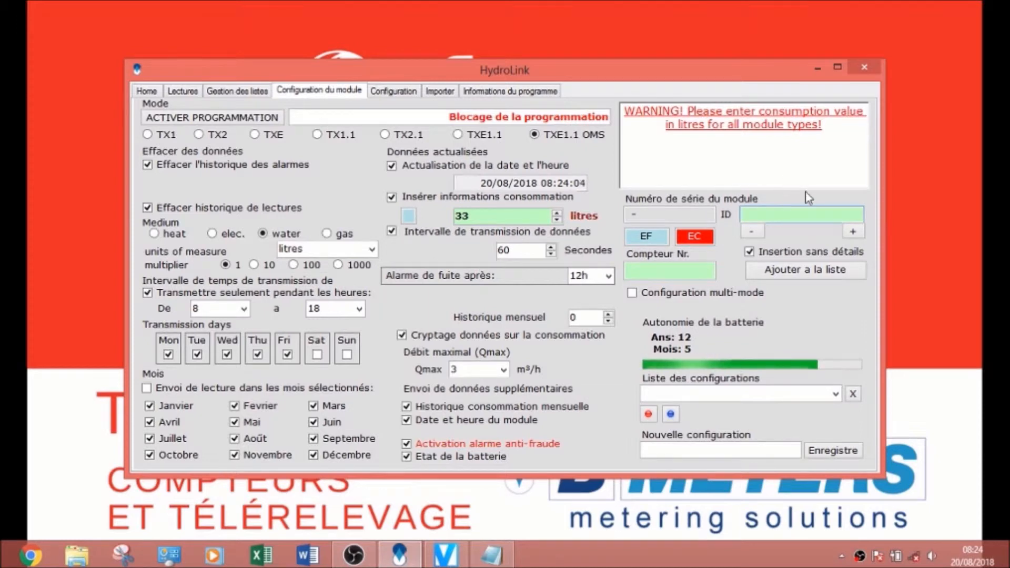
type("Appartement 1")
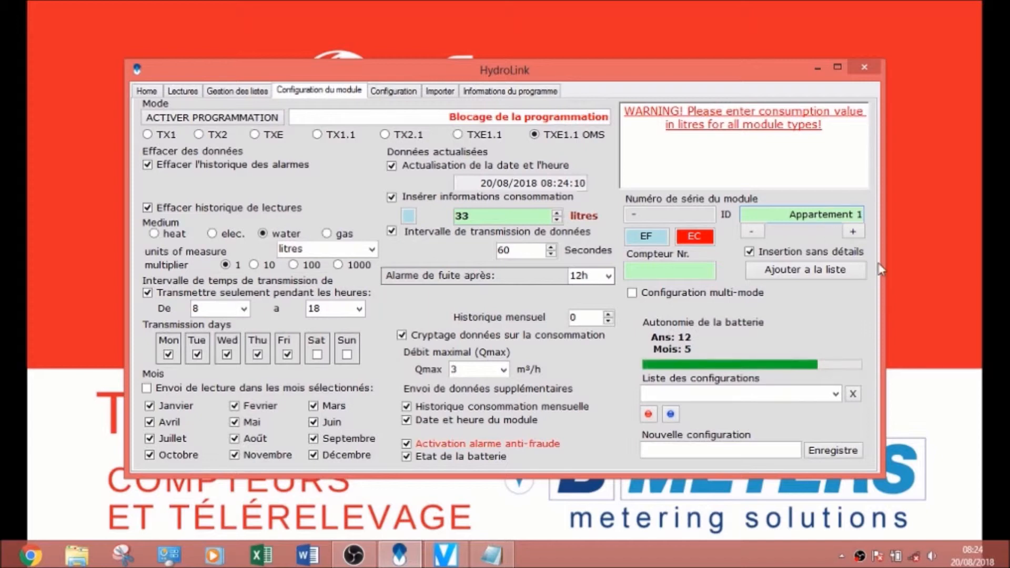
left_click(641, 270)
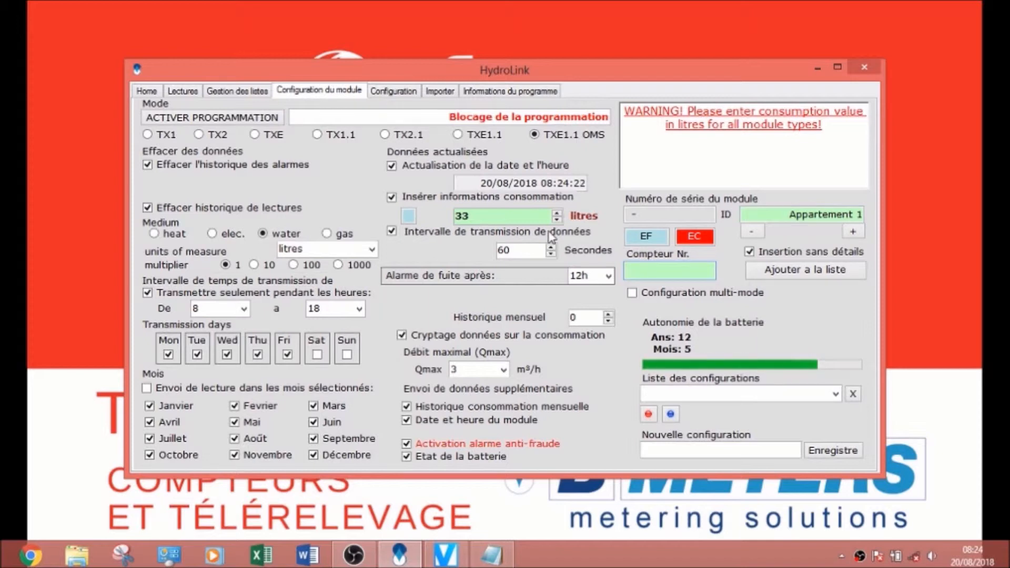
type("18")
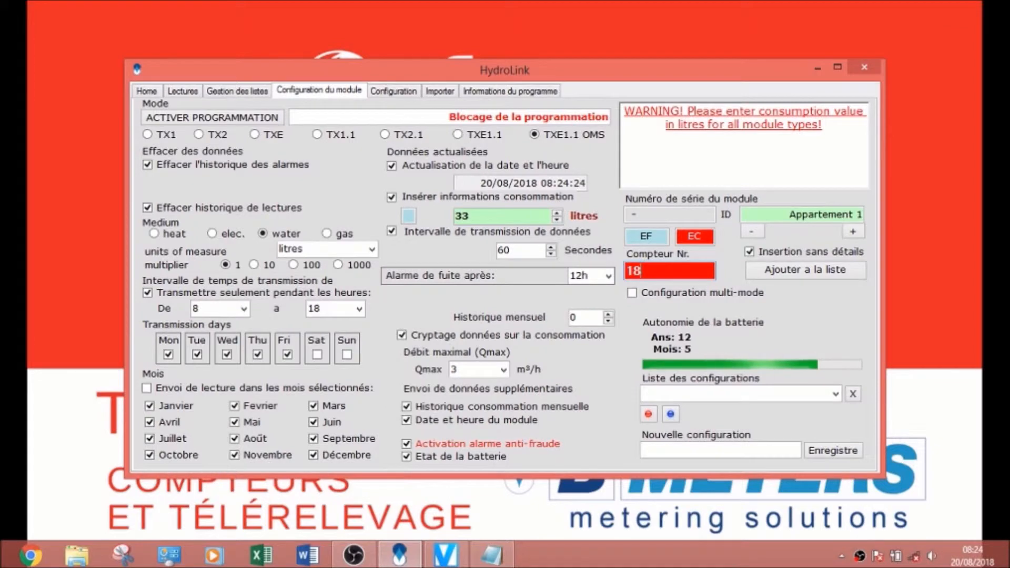
type("320313")
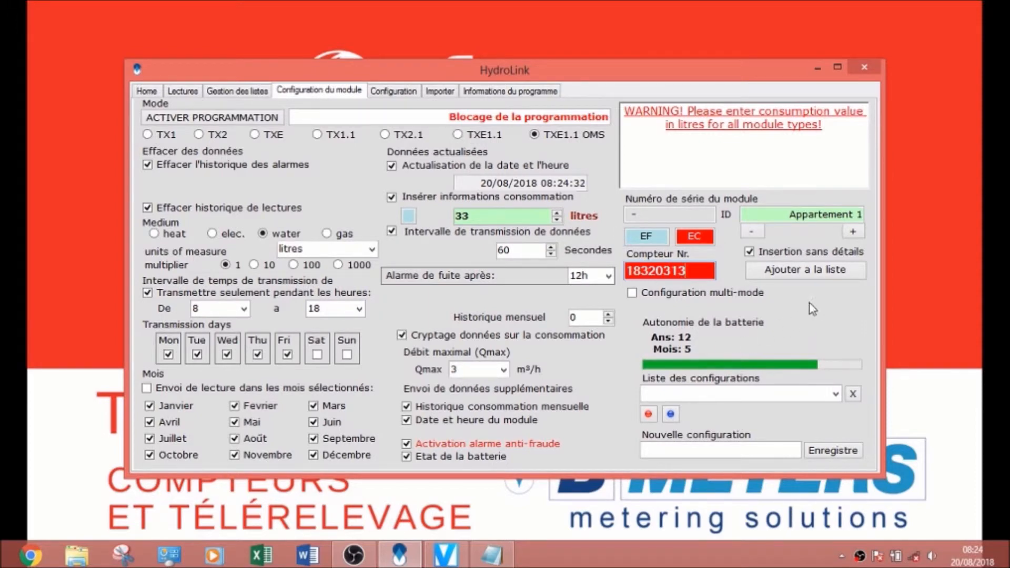
left_click(794, 273)
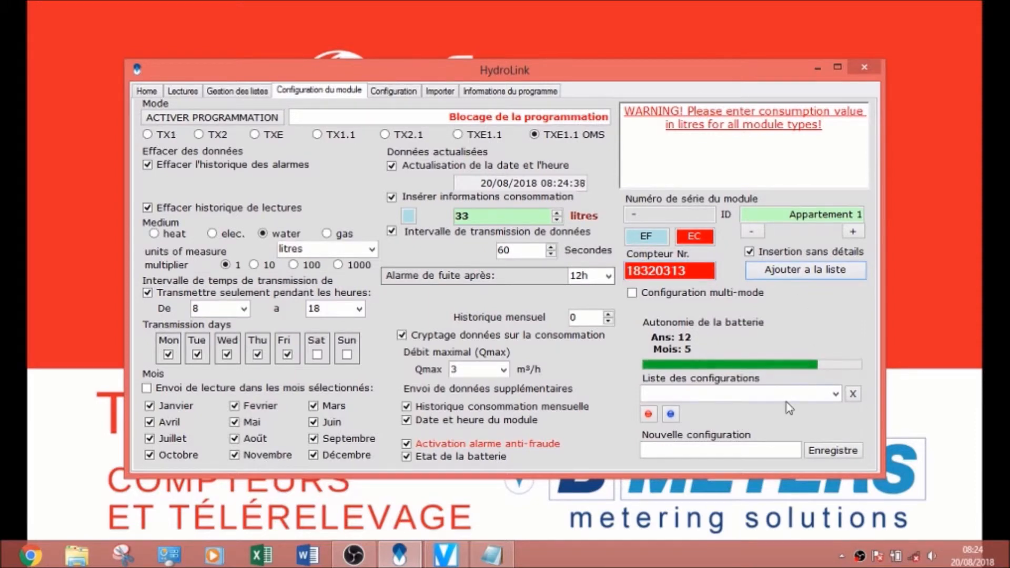
Activate programming to send the configuration to the radio module, and deactivate it once the transfer is done
left_click(246, 122)
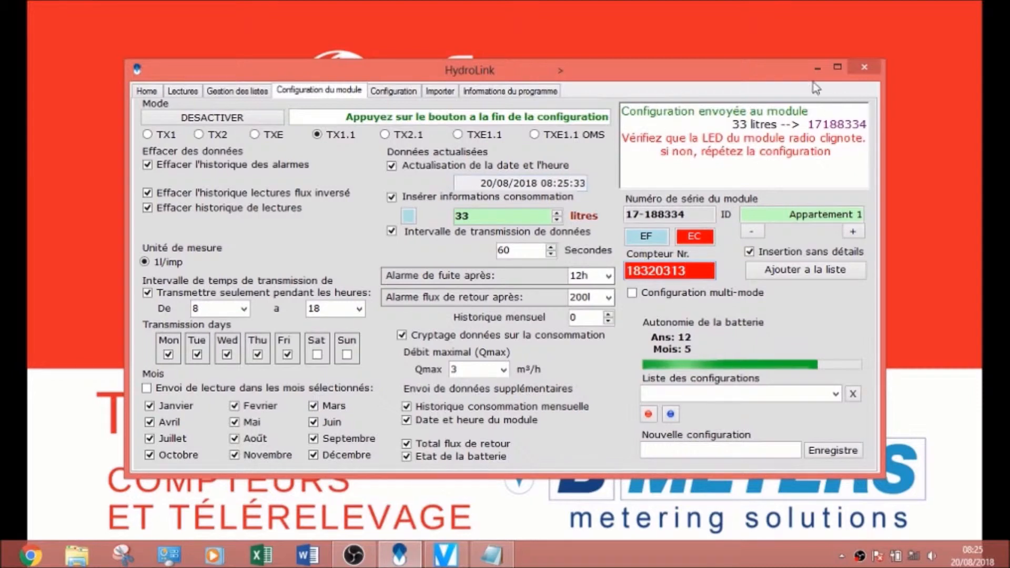
left_click(253, 120)
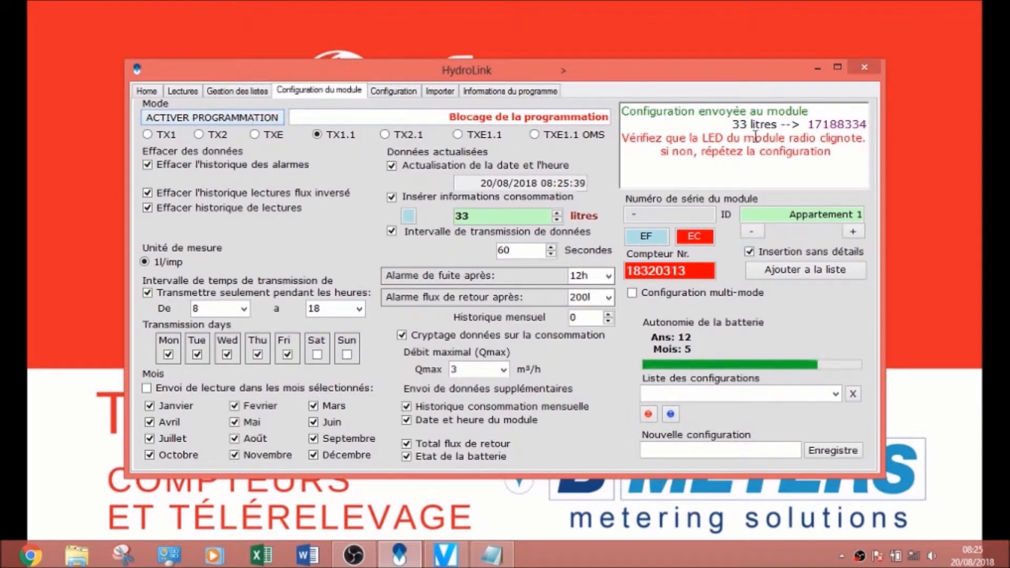